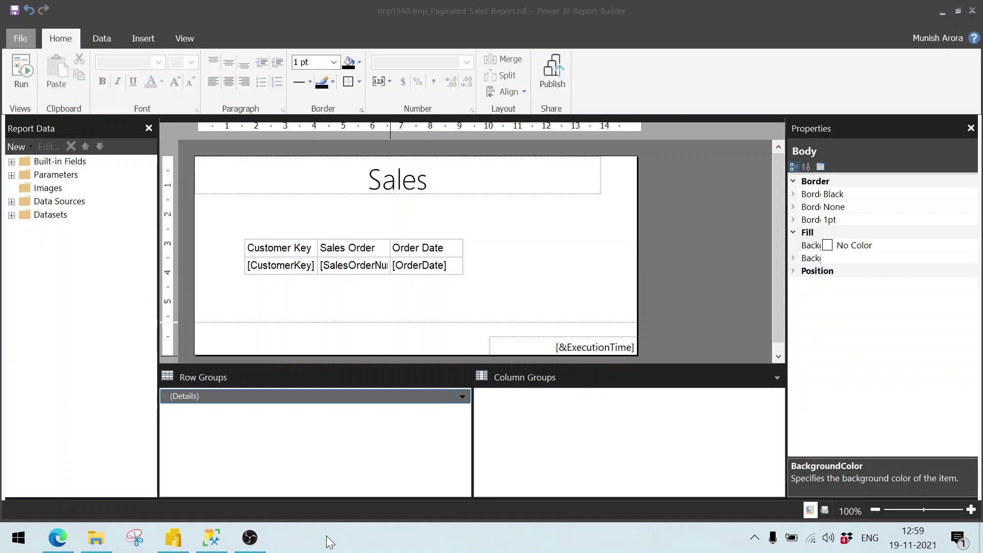
Drag the pSalesOrderNo parameter onto the report as a textbox between the title and the table.
click(11, 175)
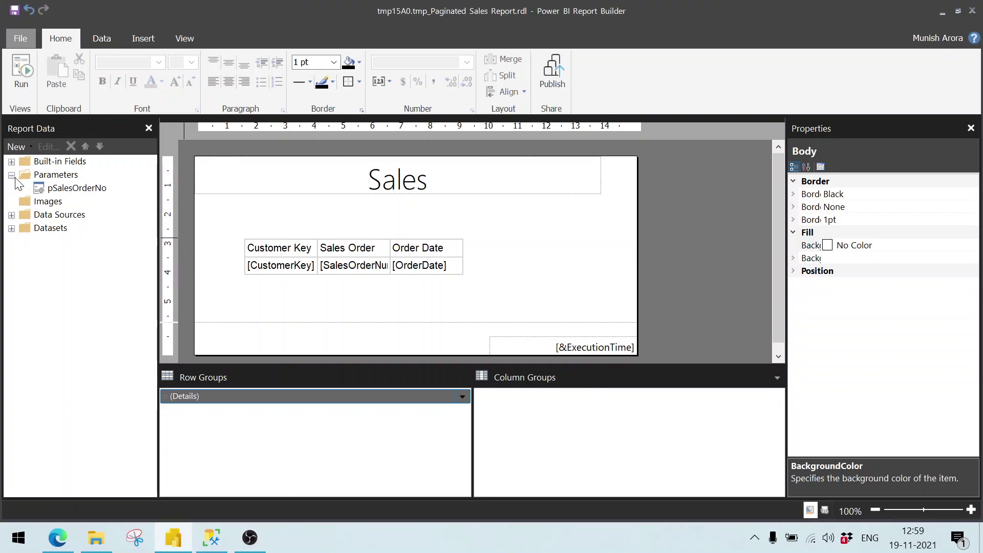
click(85, 191)
drag(85, 193, 421, 224)
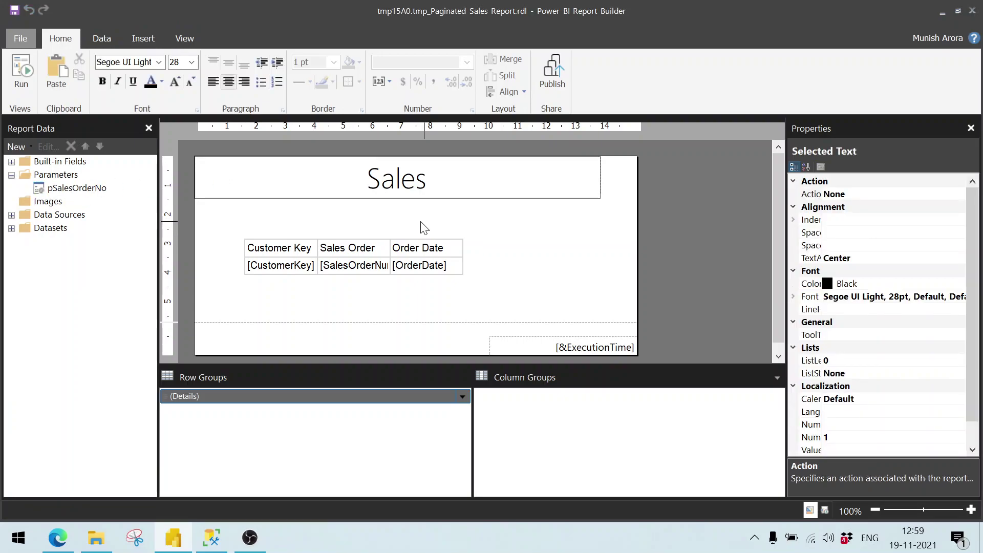
click(51, 187)
drag(51, 187, 413, 207)
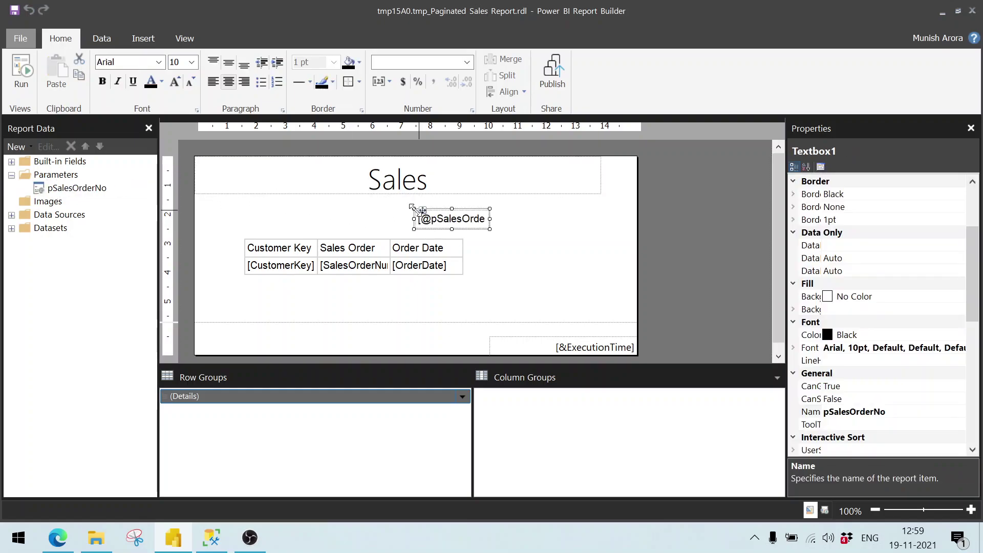
Run the report, supplying the data source password, to render order SO43697 for customer key 21768.
click(26, 81)
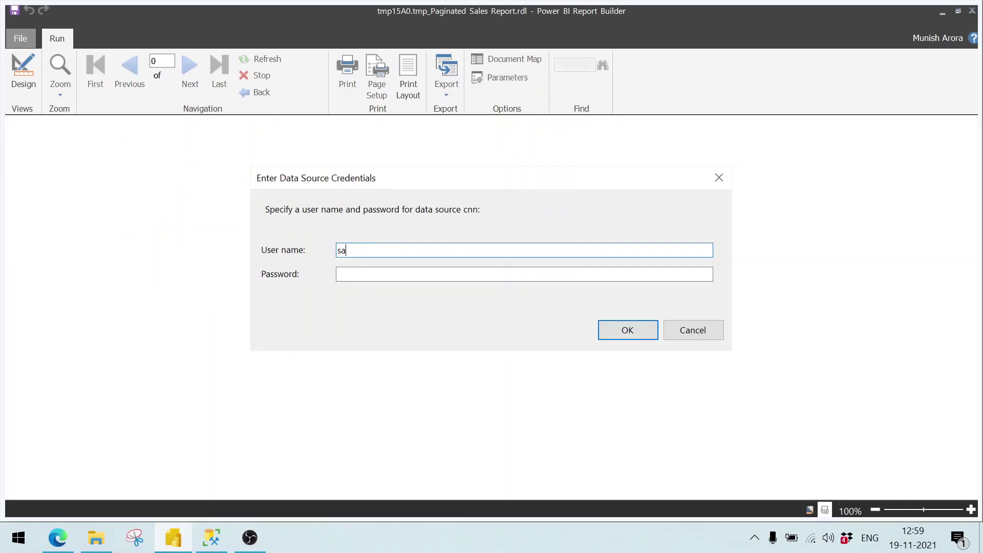
click(338, 274)
text(**)
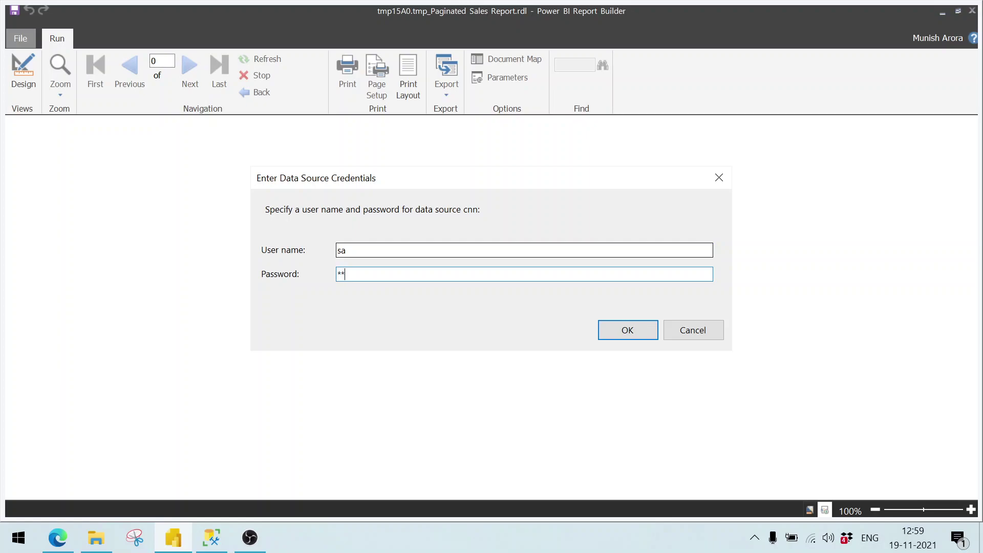
text(******)
key(Return)
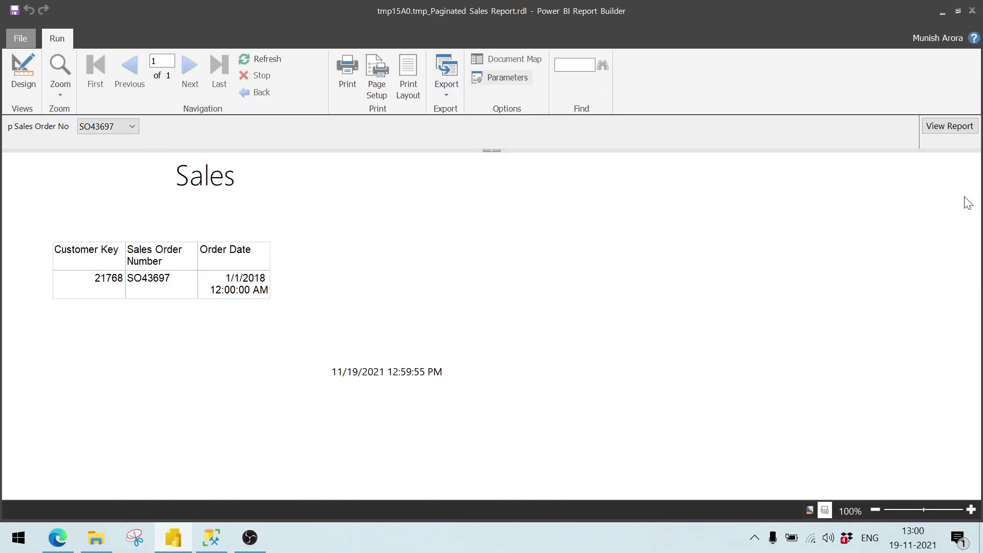
click(30, 87)
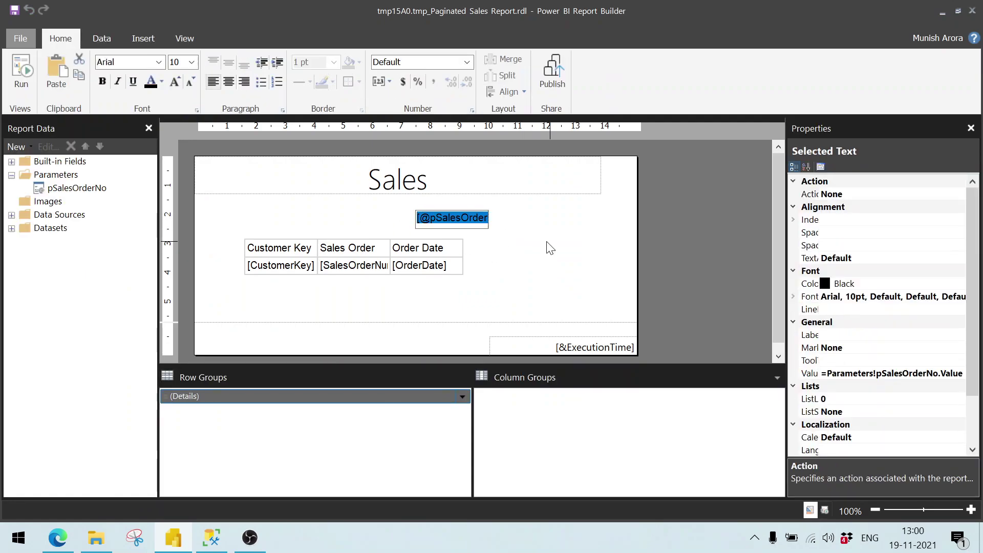
key(Escape)
key(Escape)
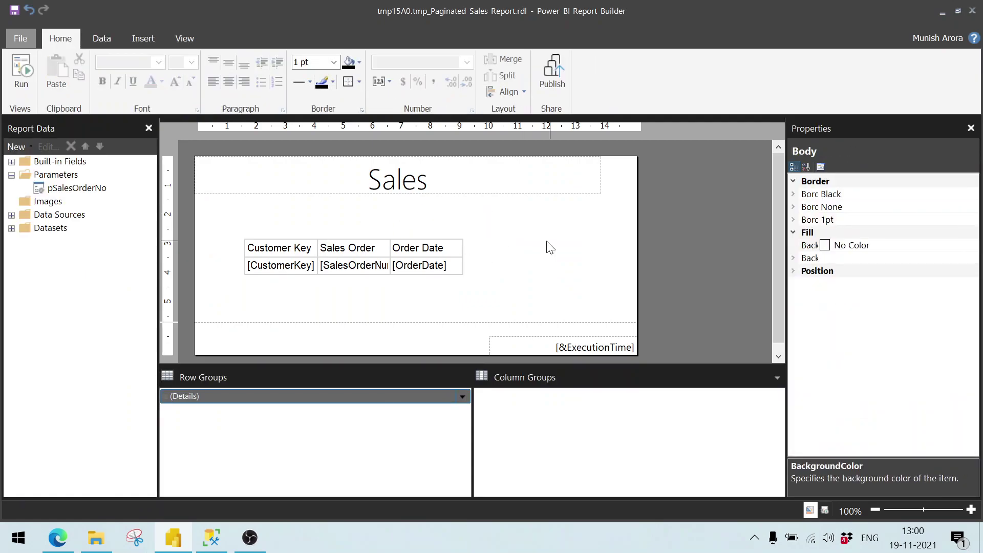
click(518, 347)
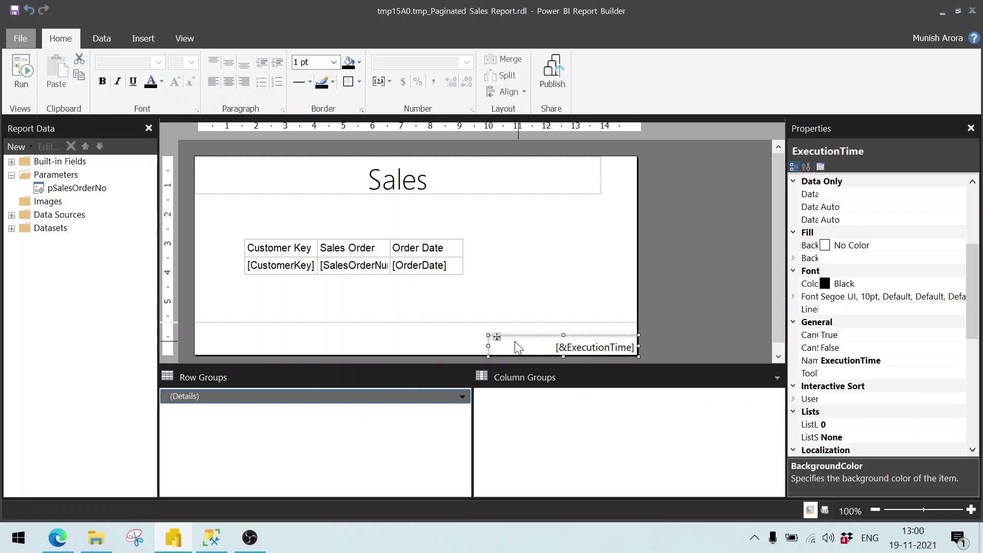
click(496, 249)
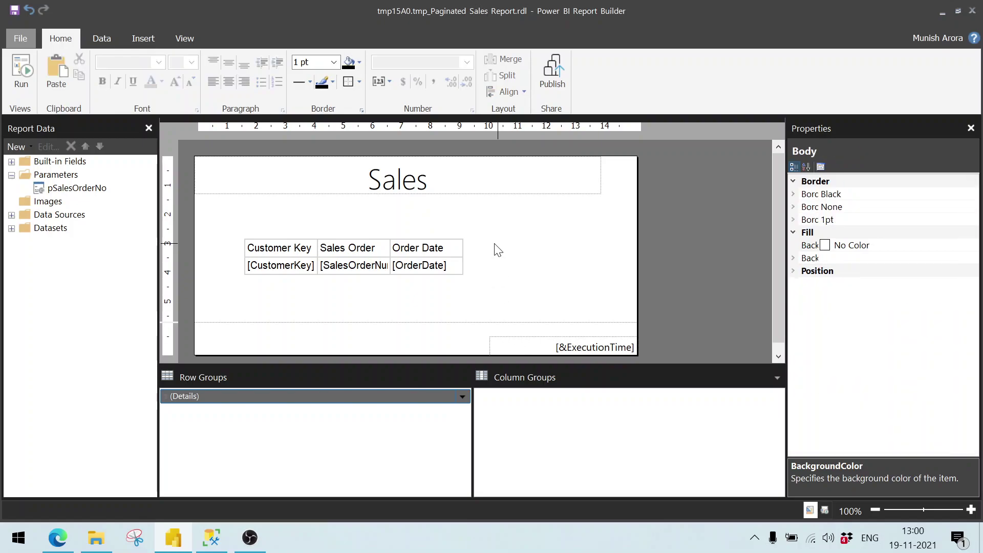
key(ctrl+v)
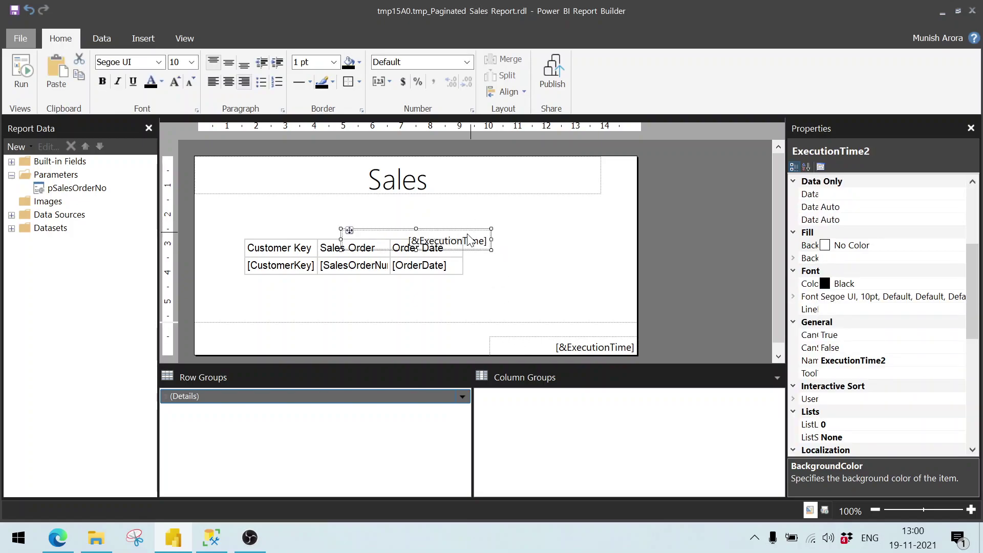
Move the copied textbox above the table and replace its expression with the first Customer_Name from dsOrders.
drag(462, 231, 463, 207)
right_click(459, 218)
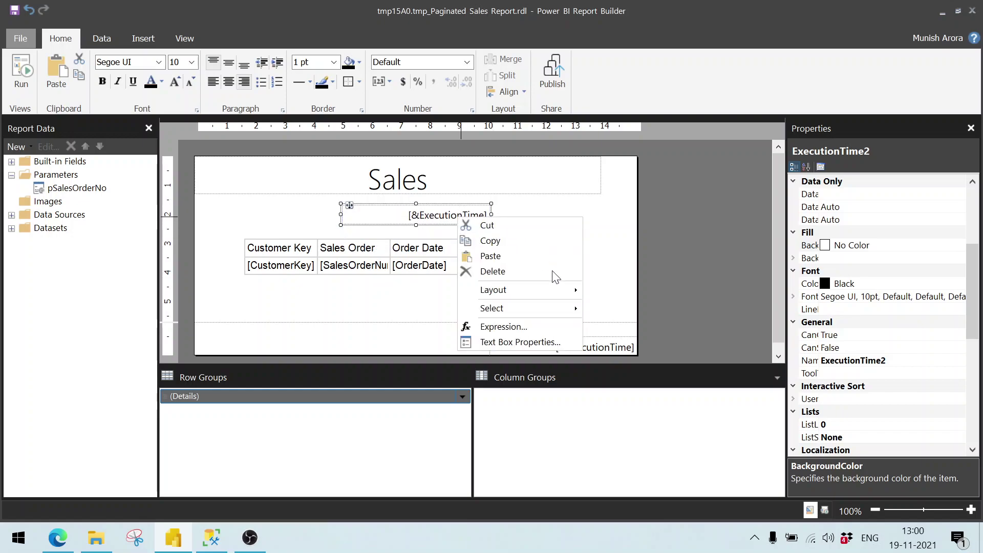
click(547, 327)
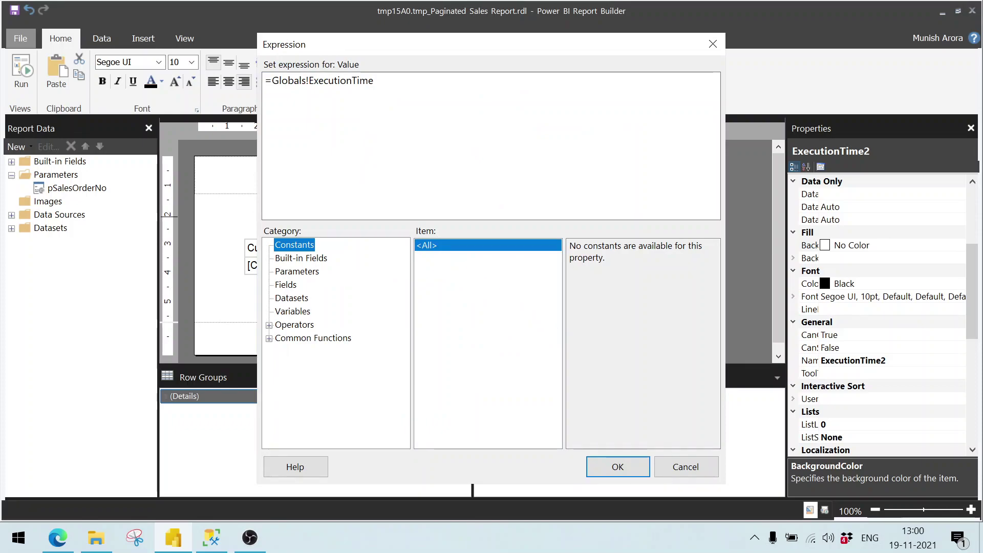
drag(374, 80, 272, 80)
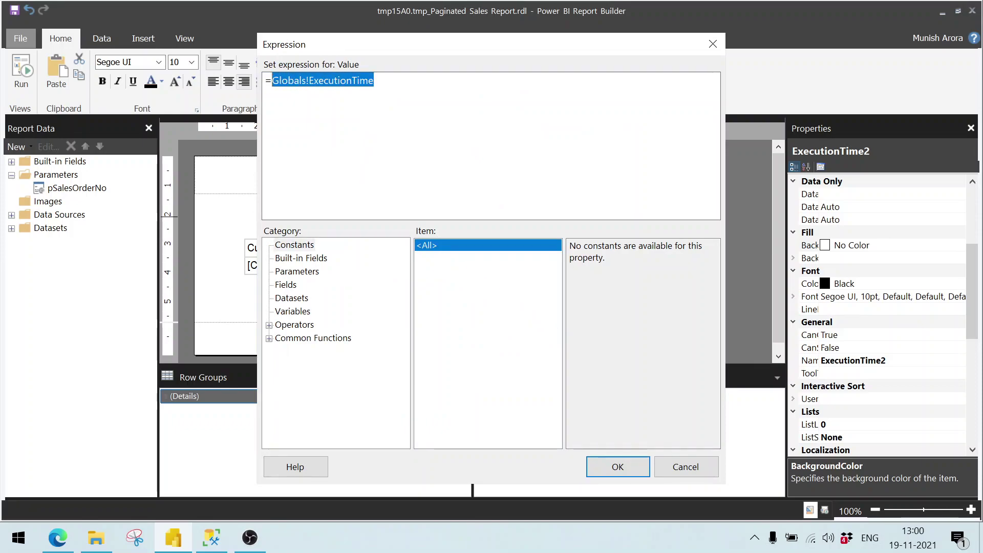
key(Delete)
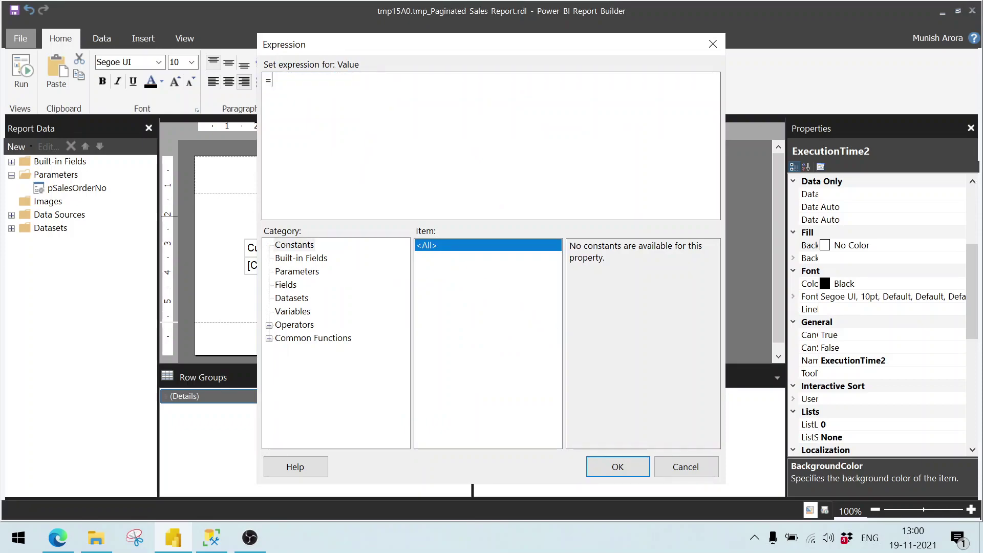
click(305, 302)
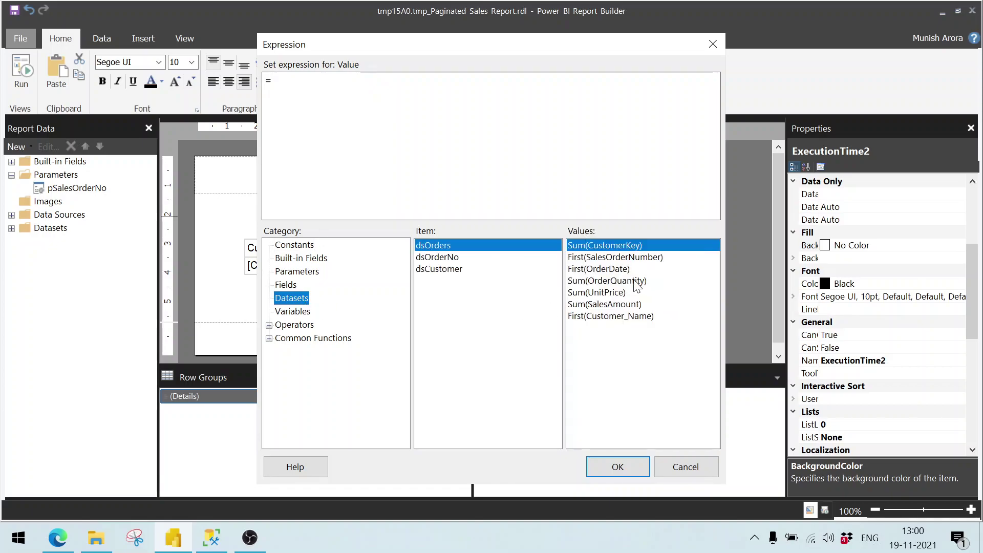
double_click(634, 316)
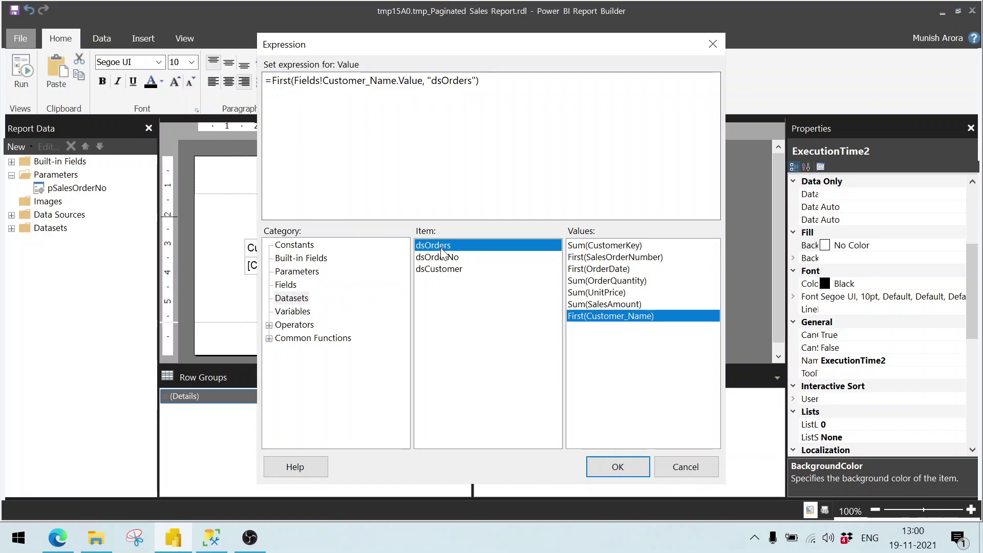
click(618, 467)
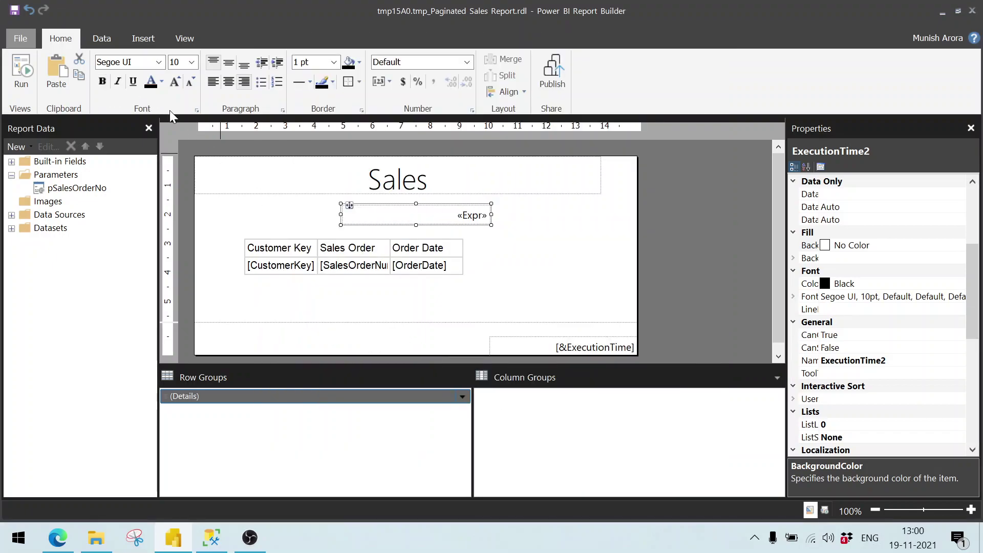
Prefix the textbox expression with "Customer Name: "& so it reads as a label.
right_click(461, 215)
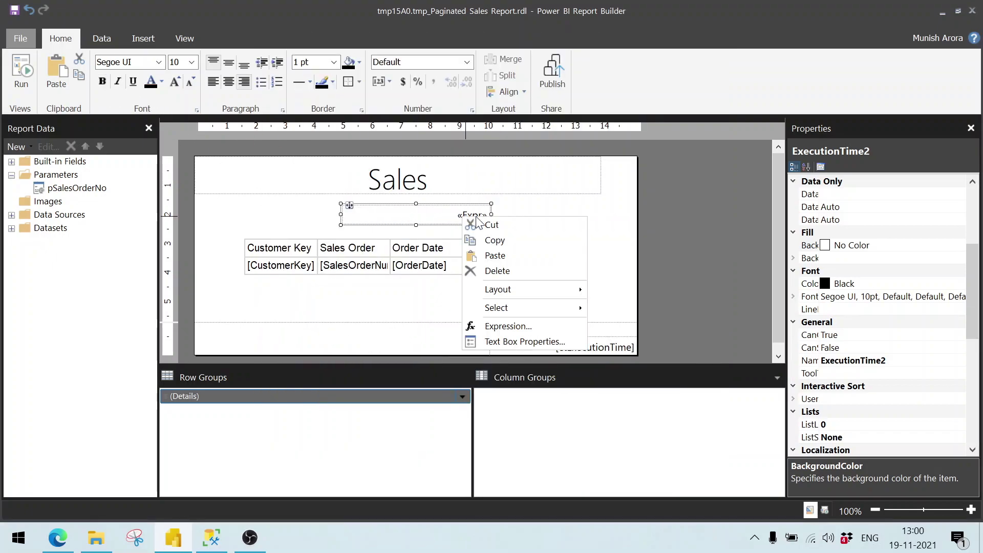
click(527, 328)
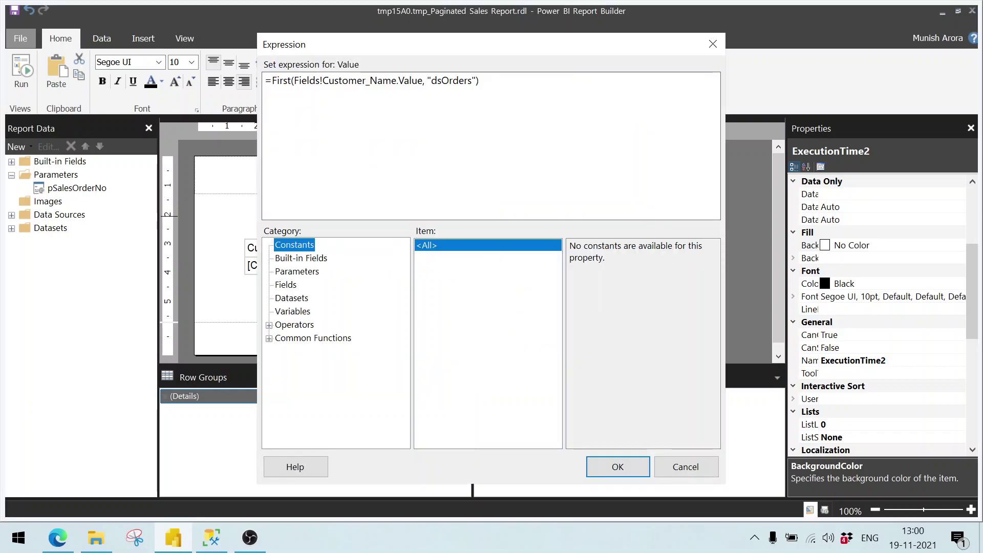
click(272, 80)
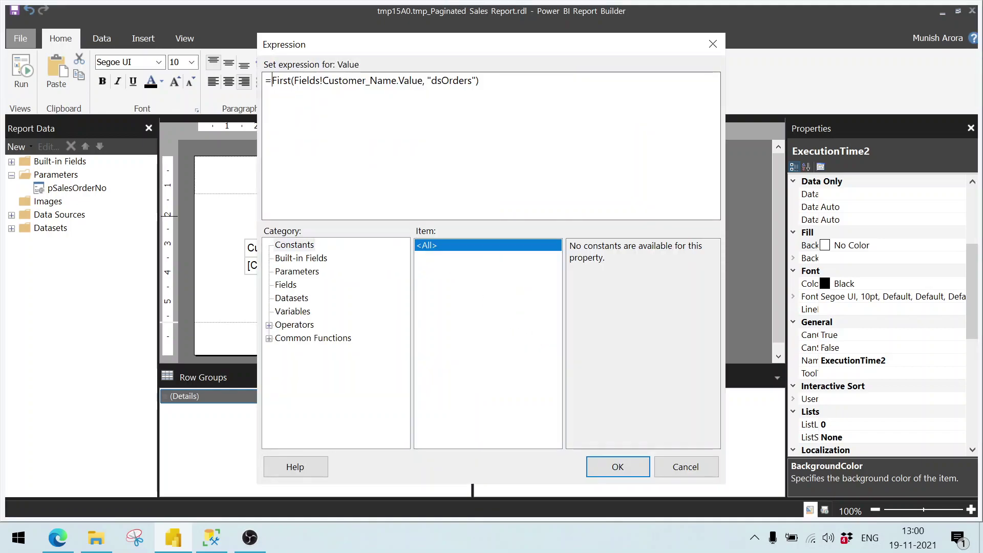
text("Customer:)
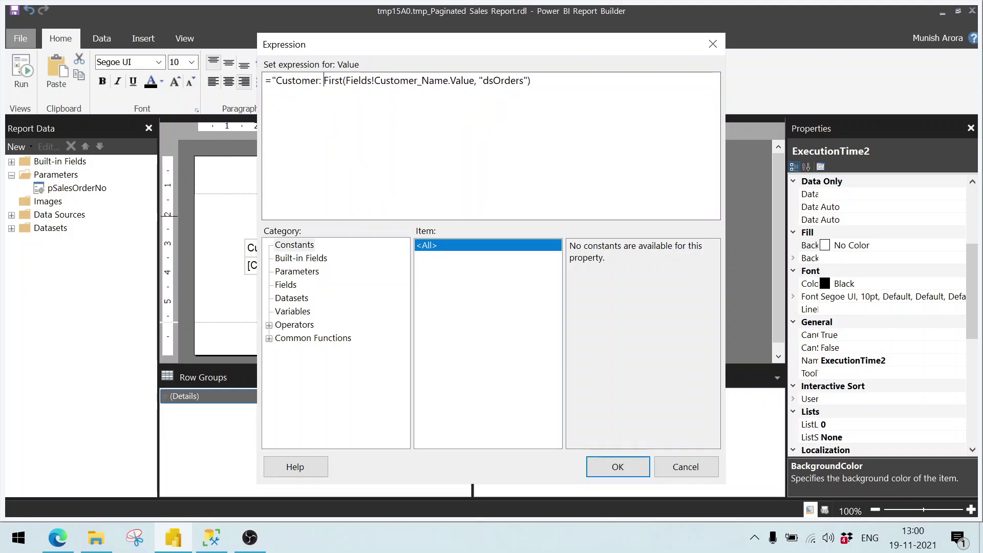
key(BackSpace)
text(Name:)
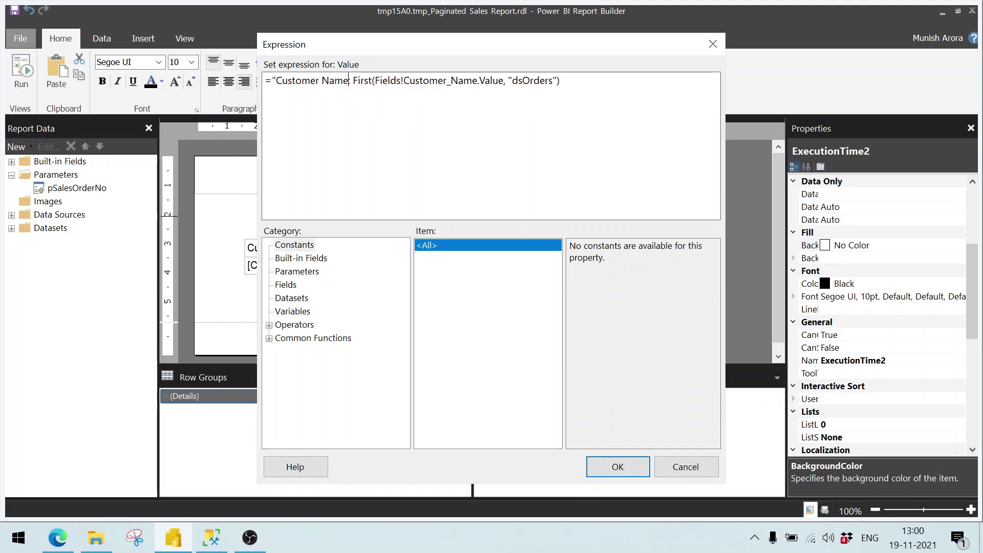
text( ")
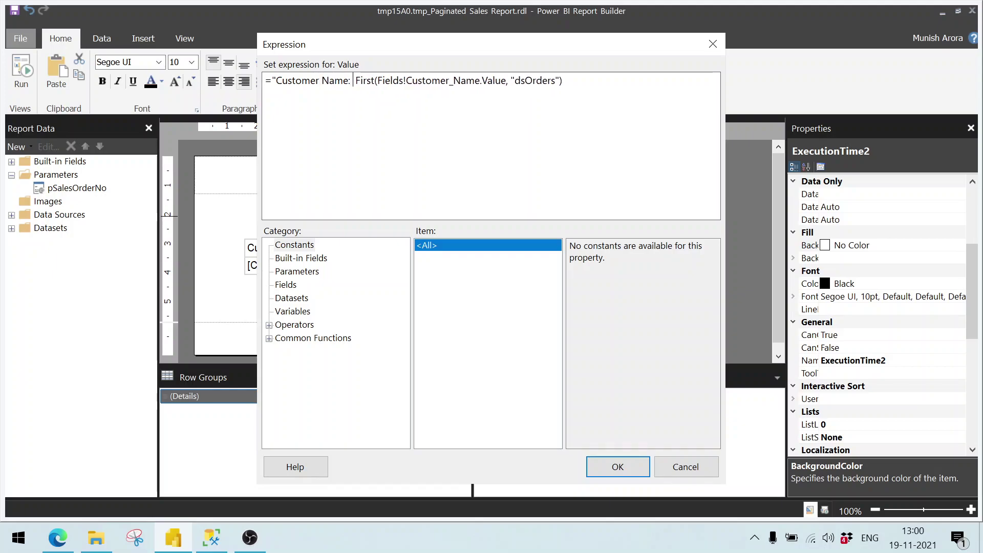
text(&)
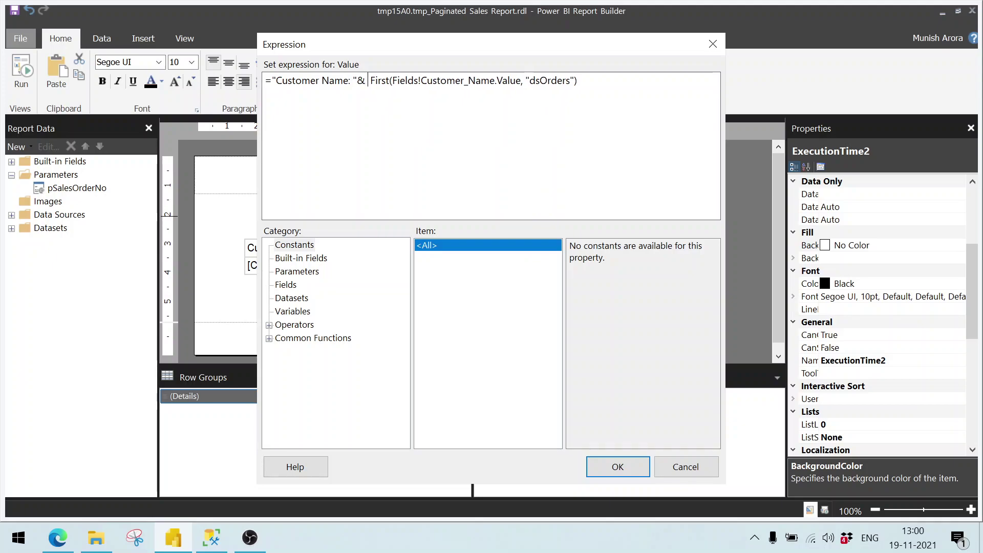
click(620, 466)
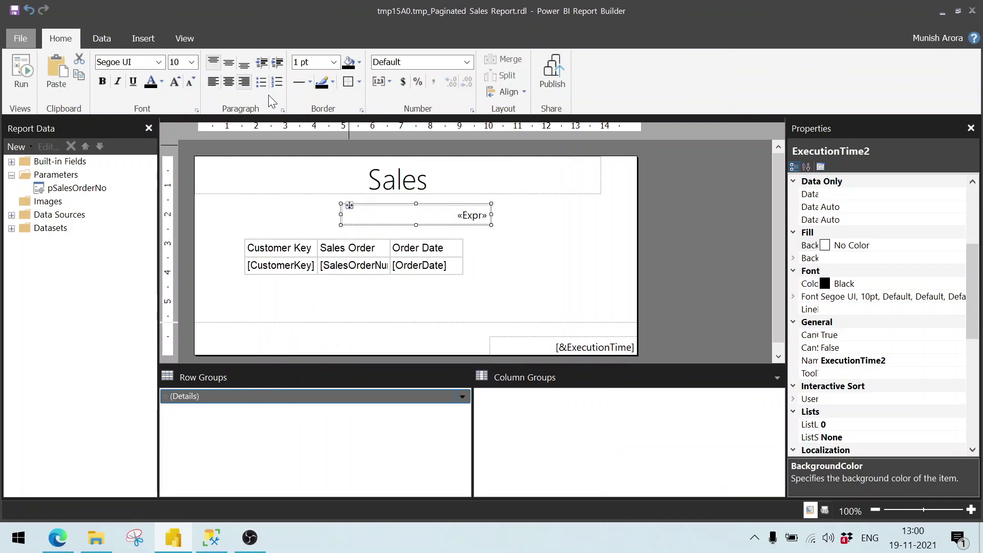
Left-align the customer name text and move the textbox to the page's left edge.
click(214, 83)
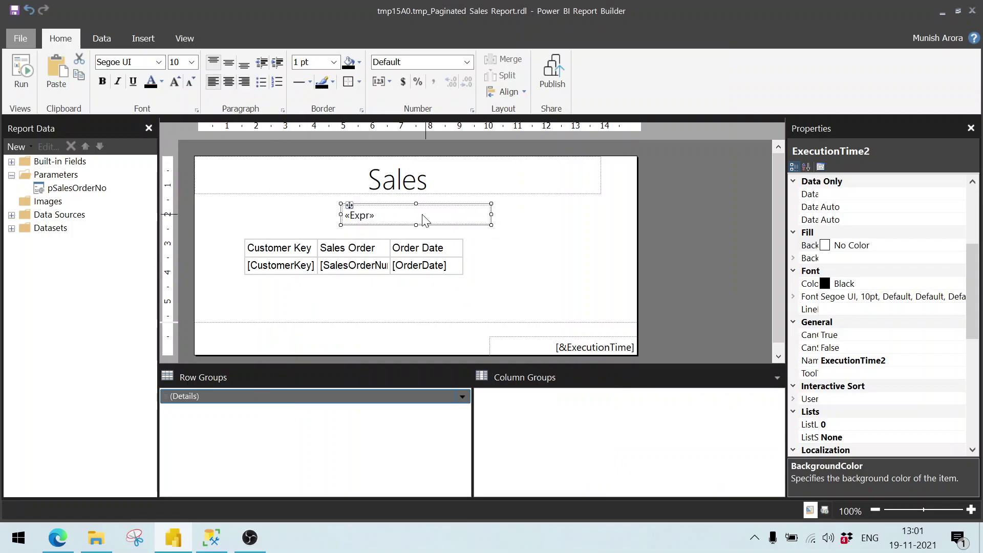
drag(416, 203, 288, 215)
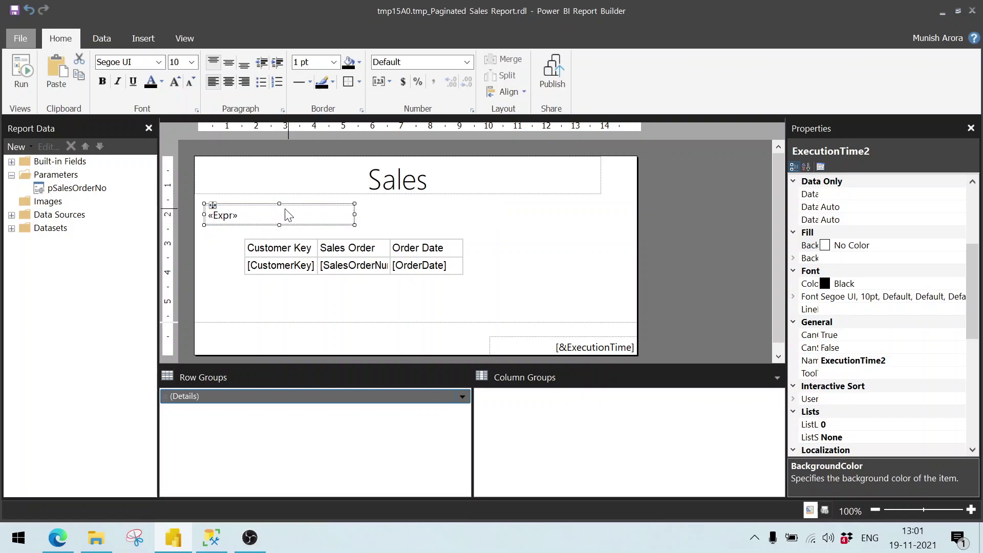
click(412, 237)
Run the report with sales order SO43706, showing customer key 27621 and its customer name.
click(16, 74)
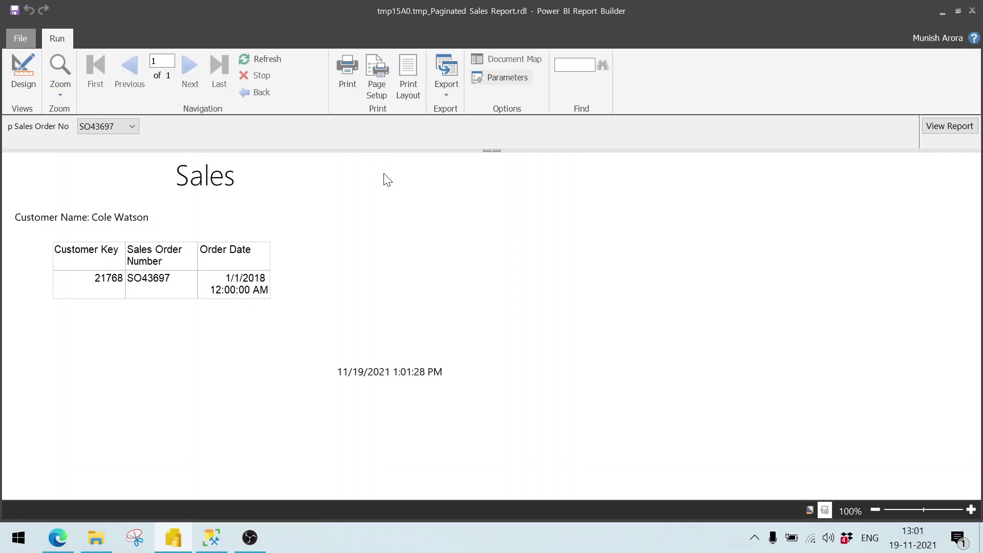
click(118, 127)
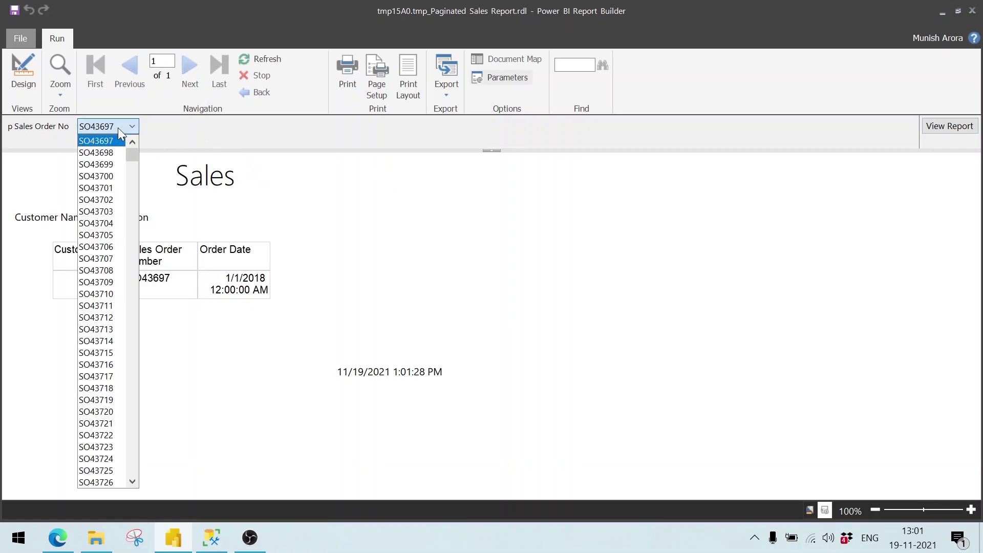
click(104, 248)
click(306, 227)
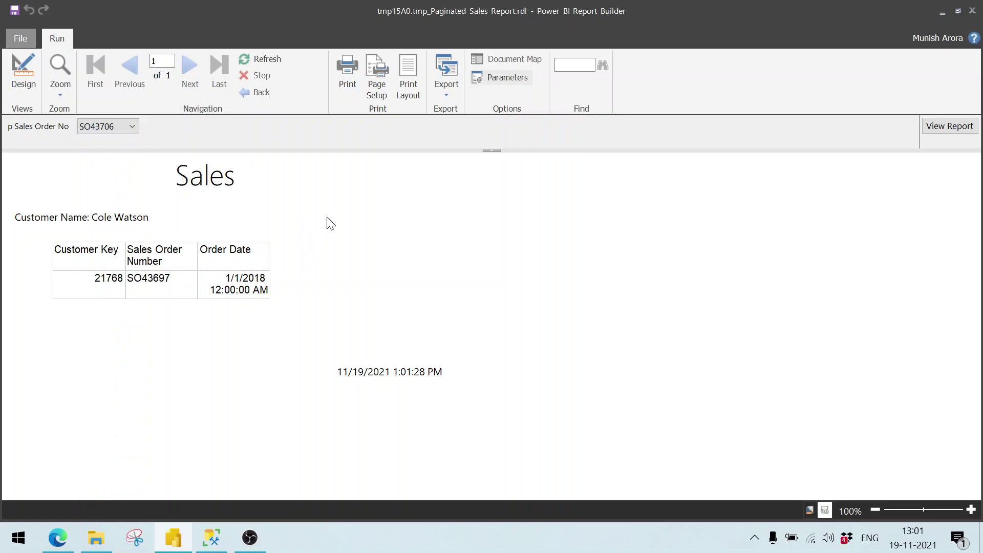
click(942, 123)
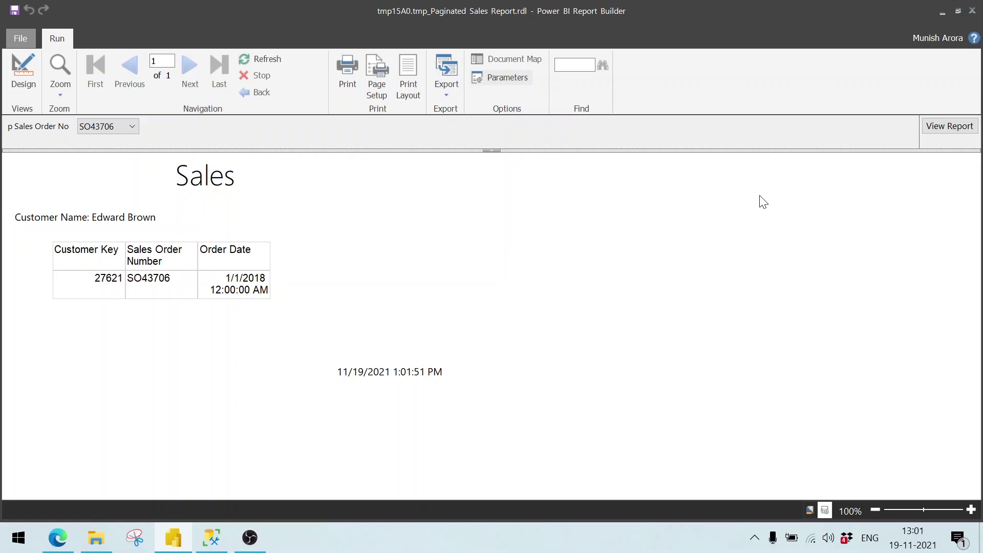
In design view, drag the pSalesOrderNo parameter onto the canvas just above the order table.
click(26, 78)
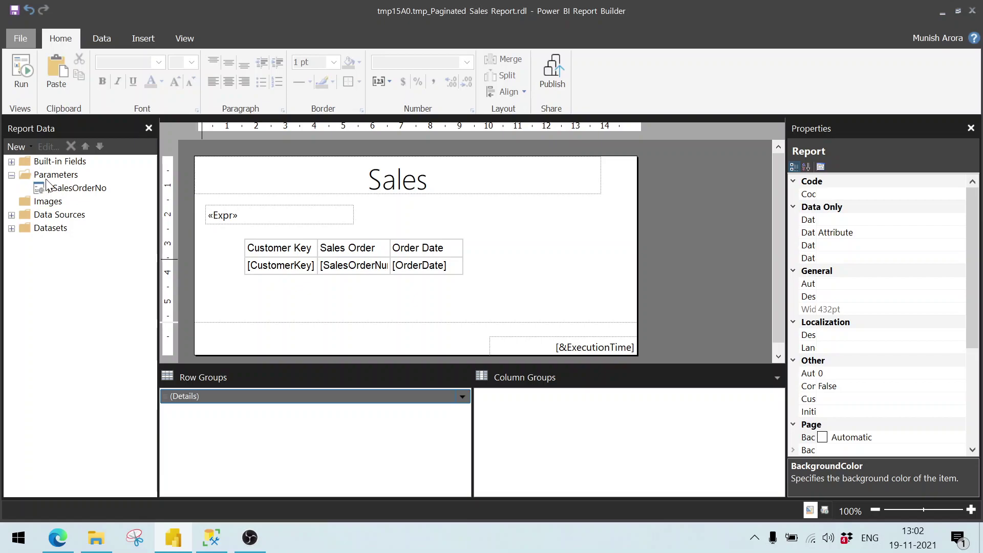
drag(46, 183, 394, 227)
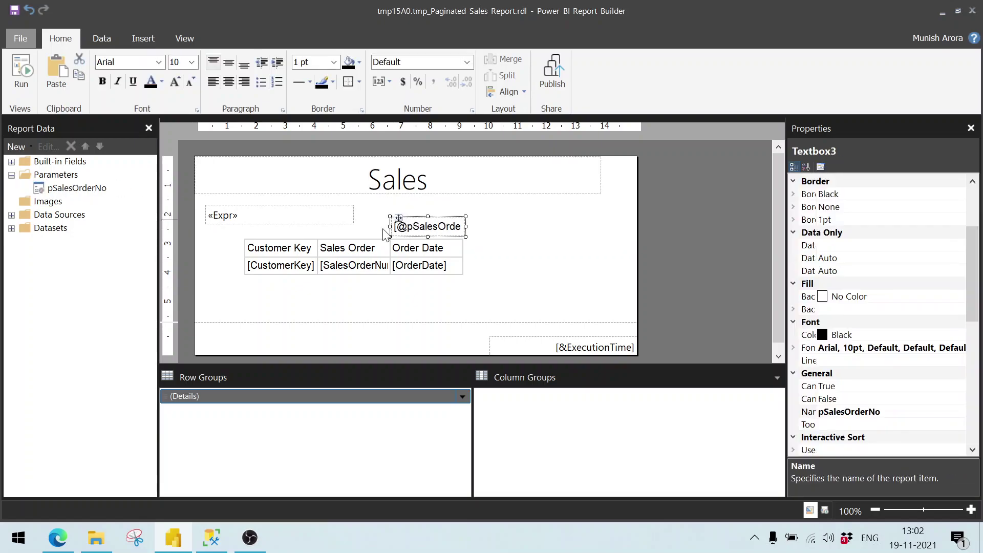